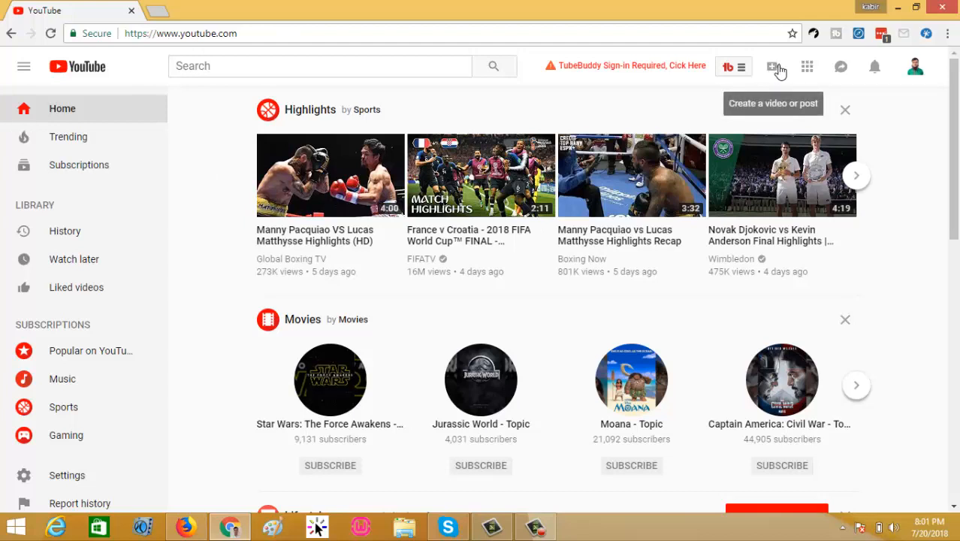
Upload the video file "Lead Generation Tutorial in Bangla 2018.avi" from the Desktop to YouTube.
{"action": "left_click", "coordinate": [773, 69]}
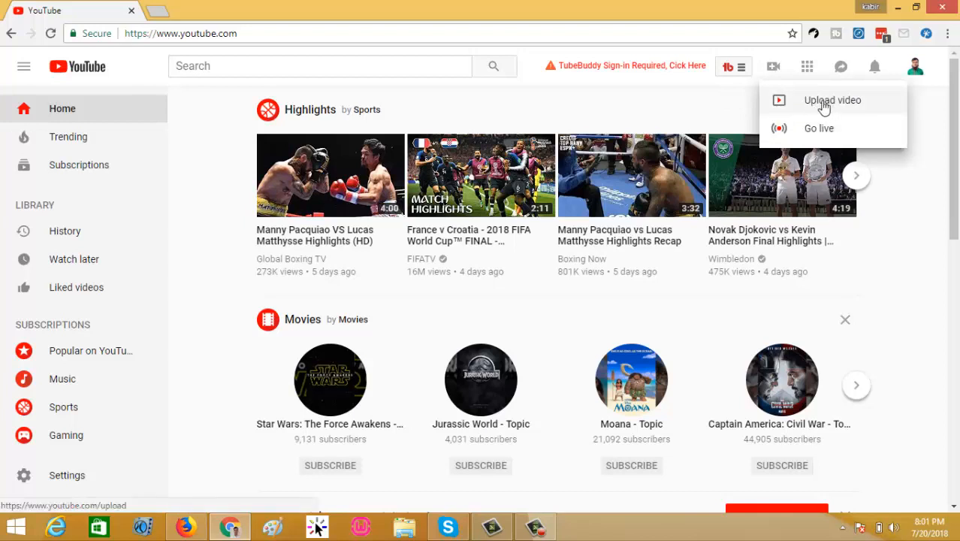
{"action": "left_click", "coordinate": [816, 106]}
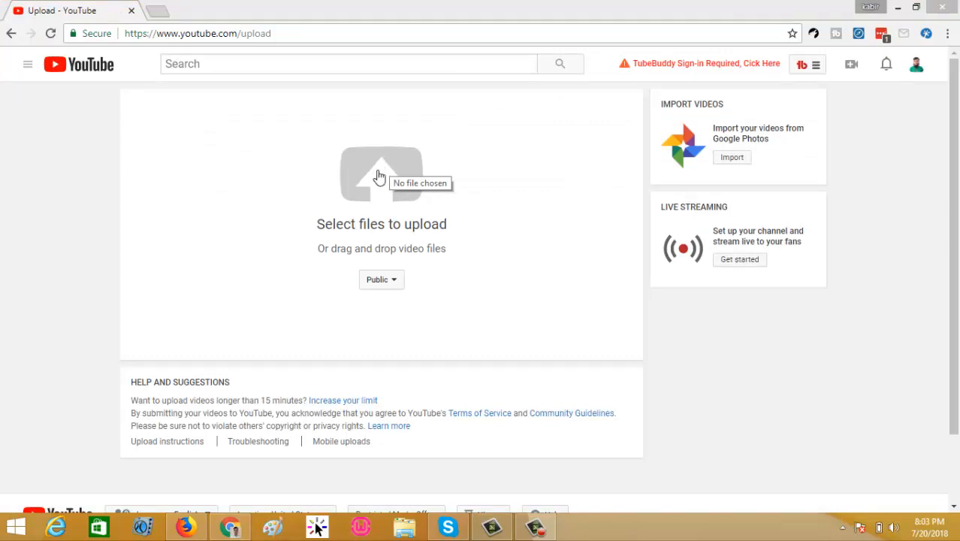
{"action": "left_click", "coordinate": [378, 174]}
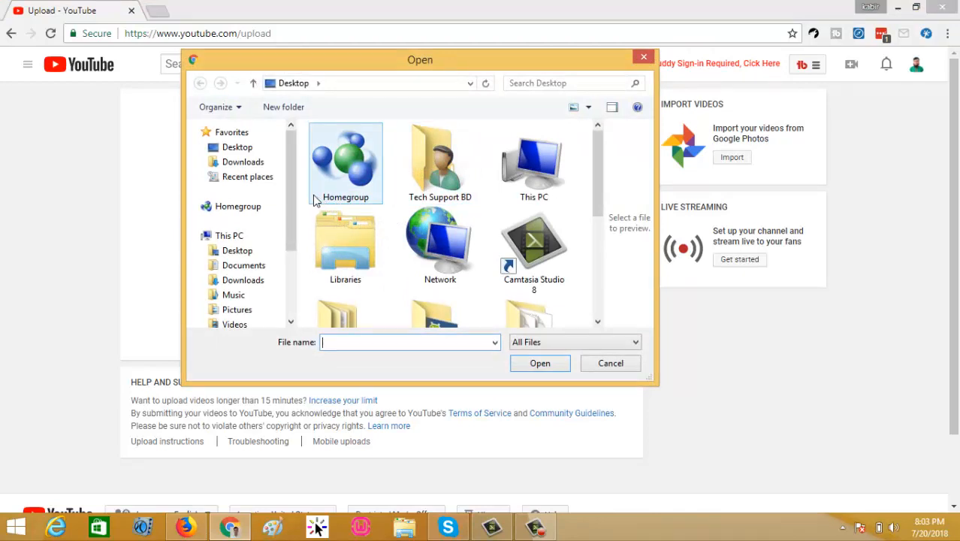
{"action": "left_click_drag", "start_coordinate": [290, 153], "coordinate": [288, 190]}
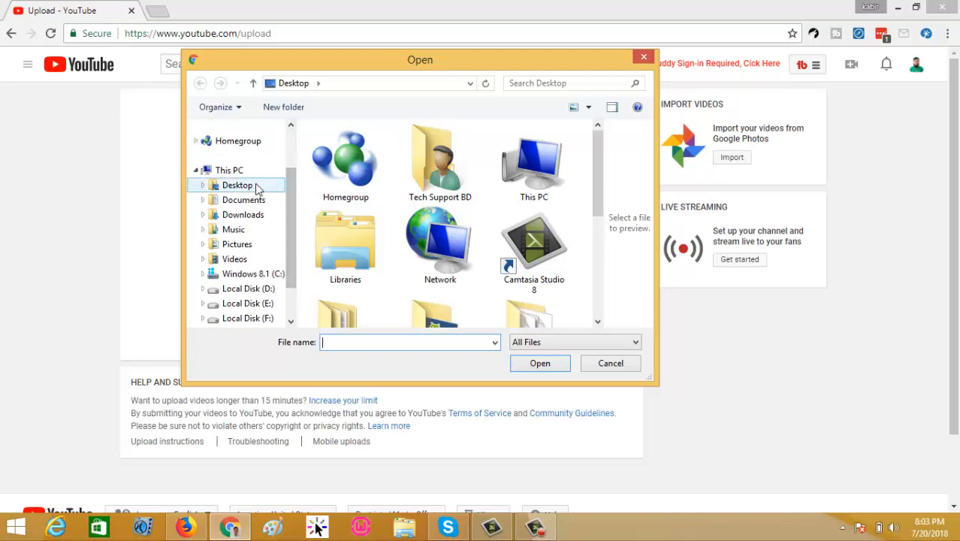
{"action": "left_click", "coordinate": [233, 193]}
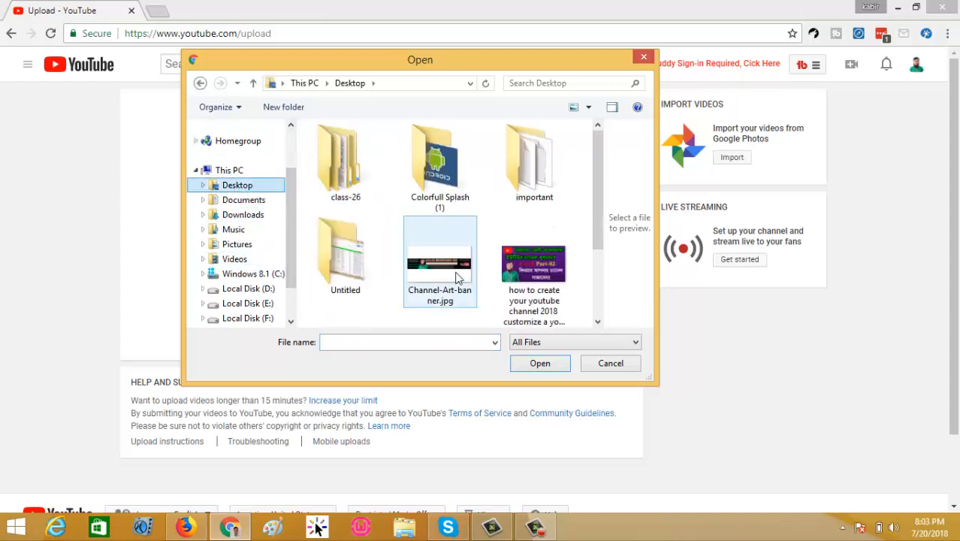
{"action": "left_click_drag", "start_coordinate": [600, 184], "coordinate": [601, 246]}
{"action": "left_click", "coordinate": [380, 283]}
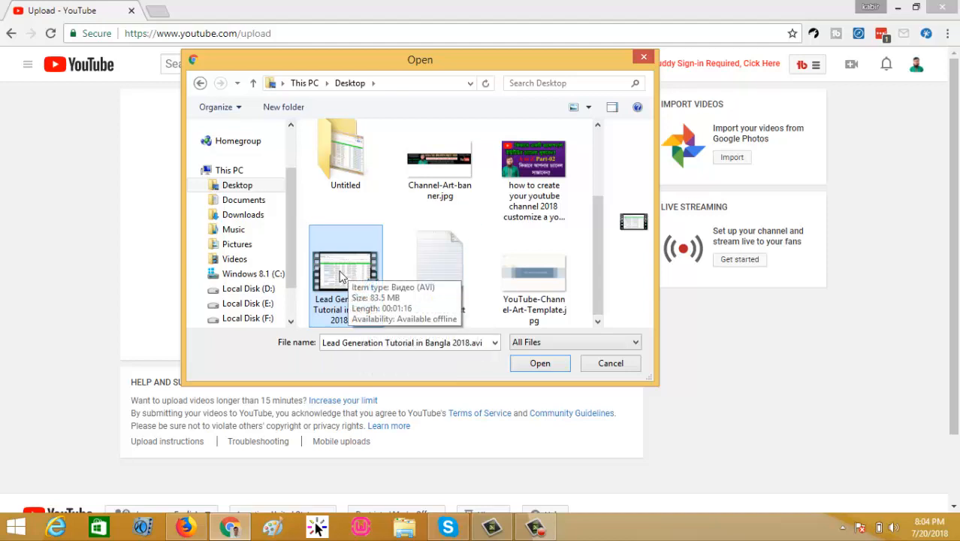
{"action": "left_click", "coordinate": [541, 364]}
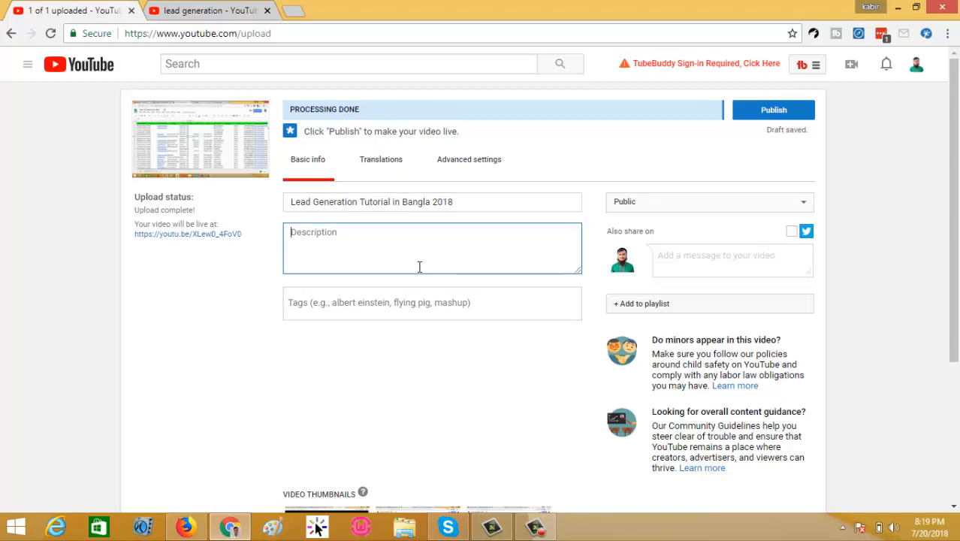
Review the title's "Lead Generation" keyword against the YouTube search results for lead generation, and look over the description and tags fields.
{"action": "left_click", "coordinate": [462, 202]}
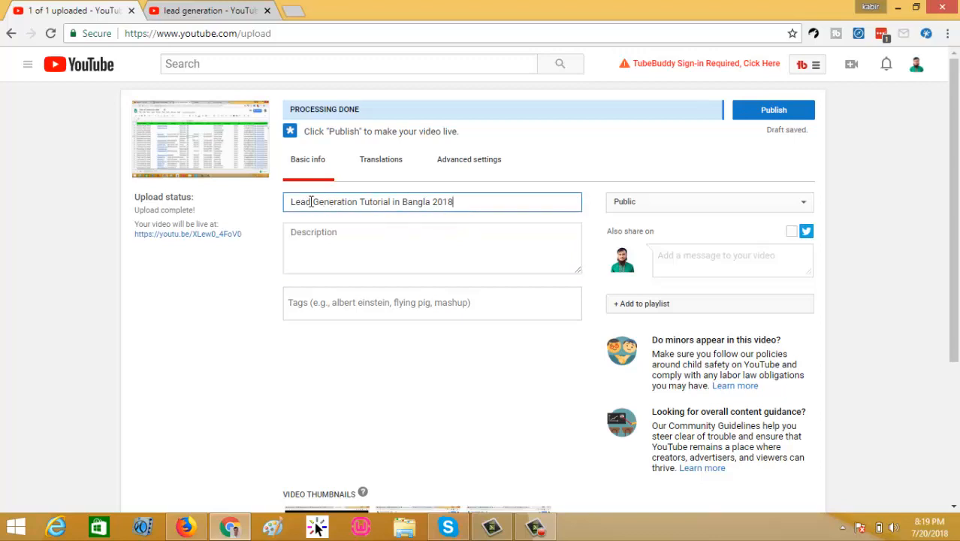
{"action": "left_click_drag", "start_coordinate": [463, 202], "coordinate": [287, 210]}
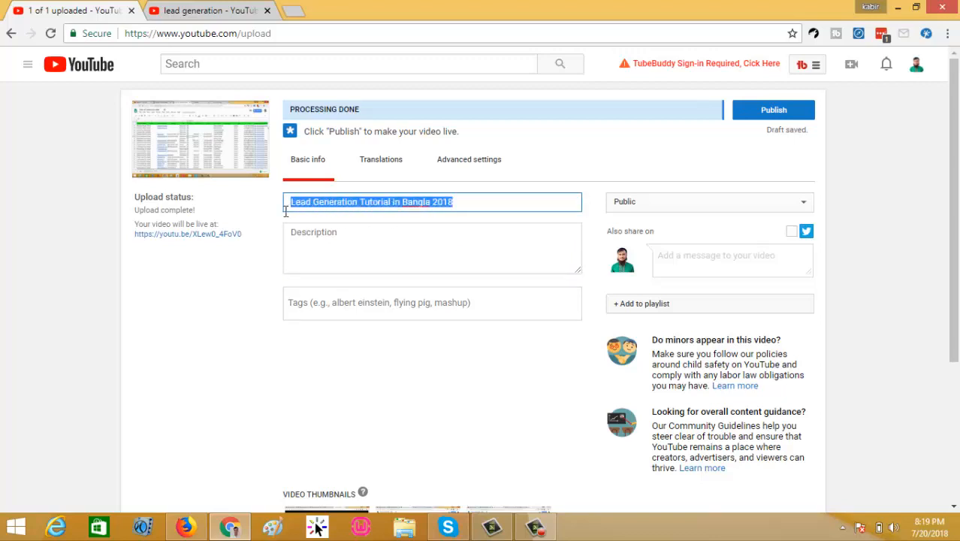
{"action": "left_click", "coordinate": [463, 204]}
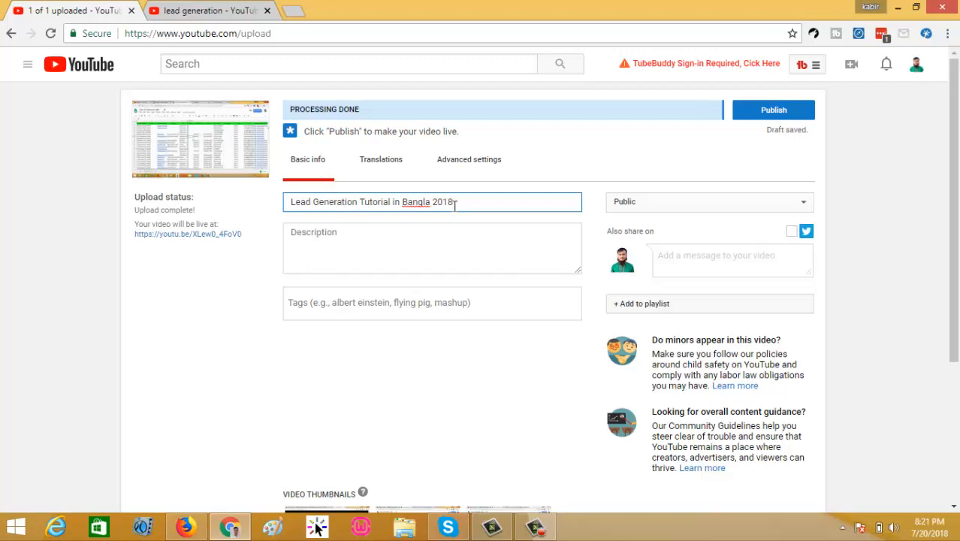
{"action": "left_click", "coordinate": [359, 201]}
{"action": "left_click", "coordinate": [285, 200], "text": "shift"}
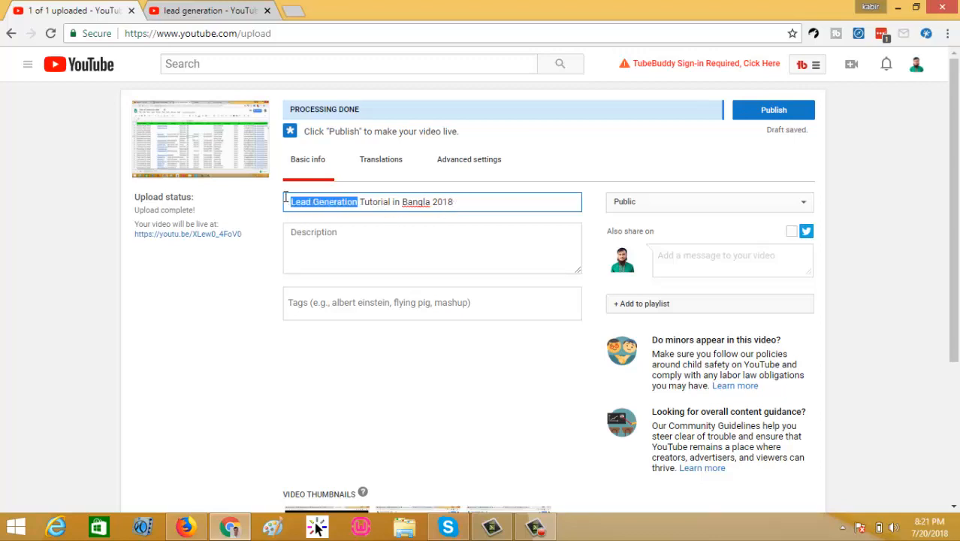
{"action": "left_click", "coordinate": [212, 12]}
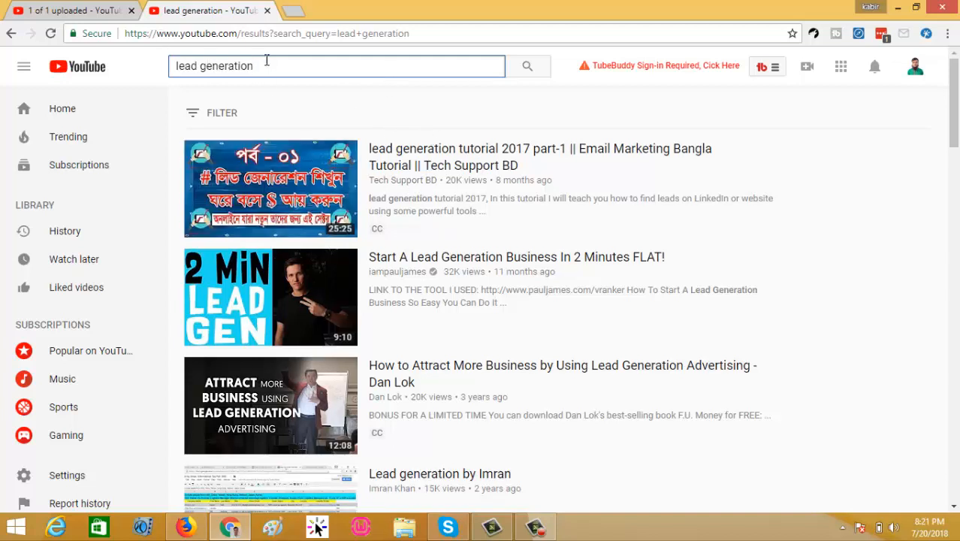
{"action": "left_click", "coordinate": [105, 12]}
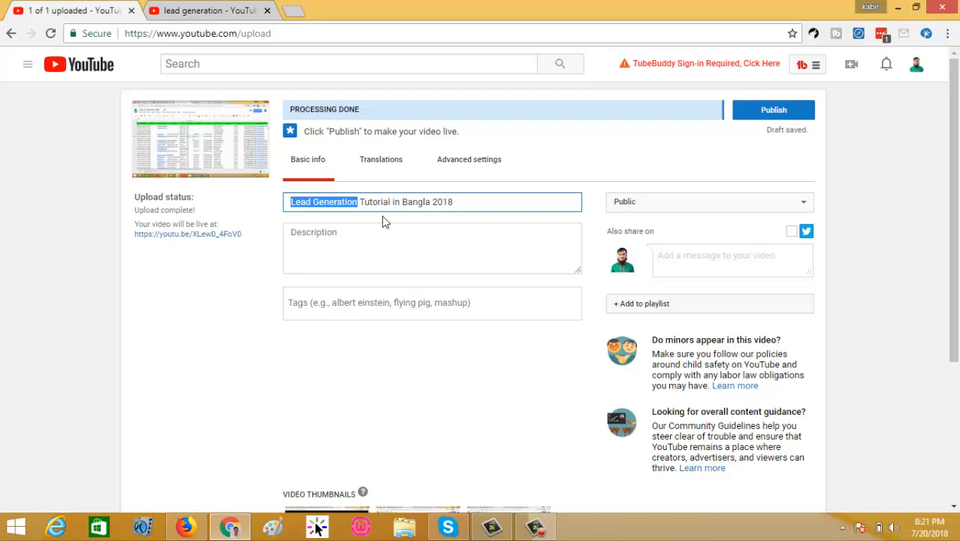
{"action": "left_click", "coordinate": [455, 203]}
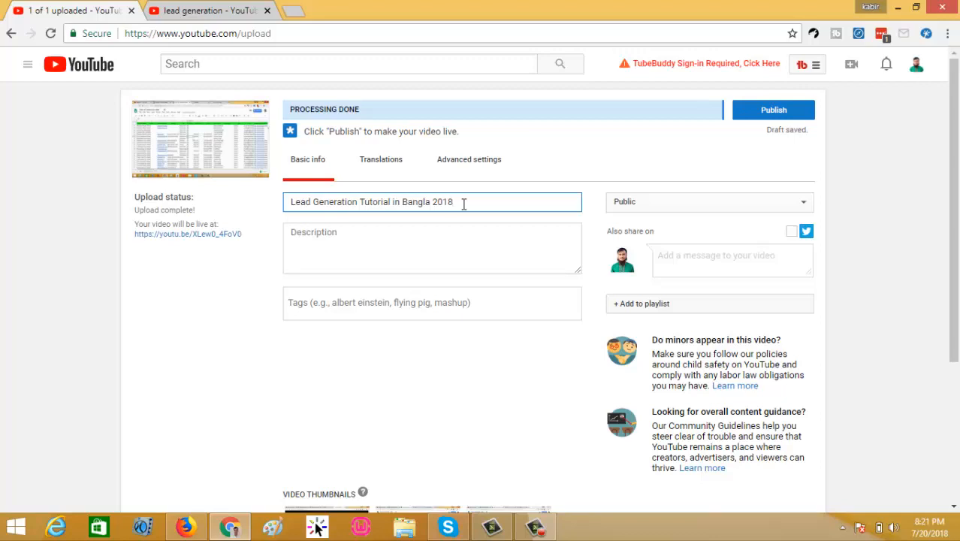
{"action": "left_click", "coordinate": [371, 257]}
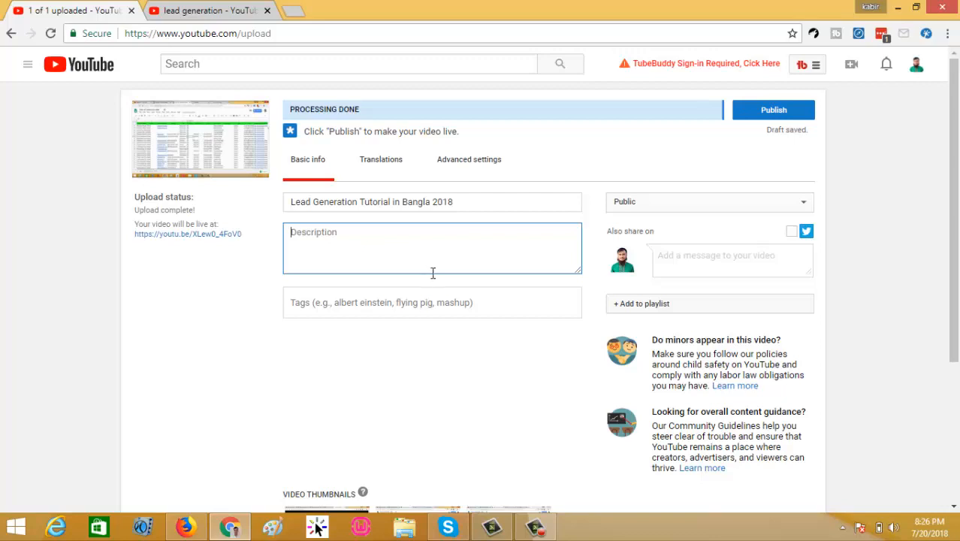
{"action": "left_click", "coordinate": [366, 304]}
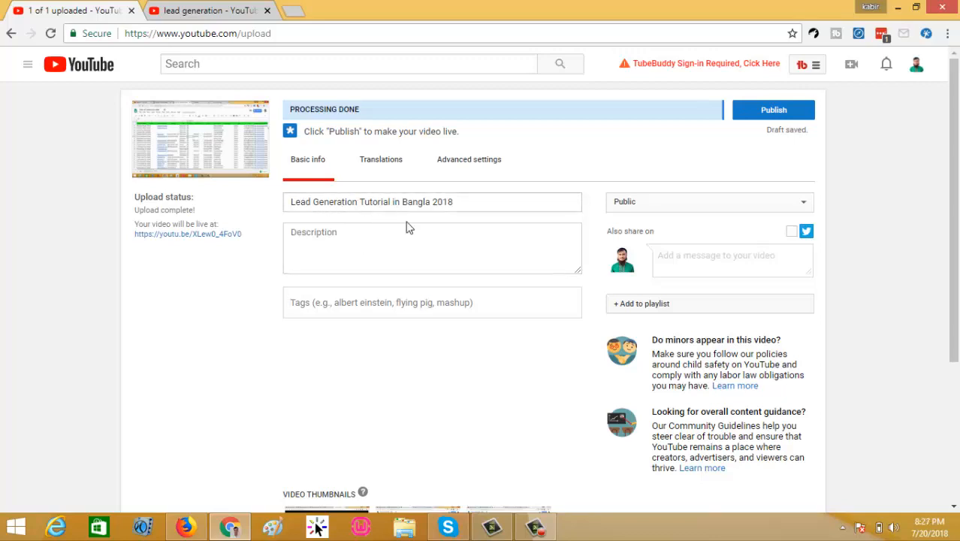
Add the tags "Lead Generation" and "Lead Generation Tutorial" to the video, copying the phrases from its title.
{"action": "left_click_drag", "start_coordinate": [359, 202], "coordinate": [289, 205]}
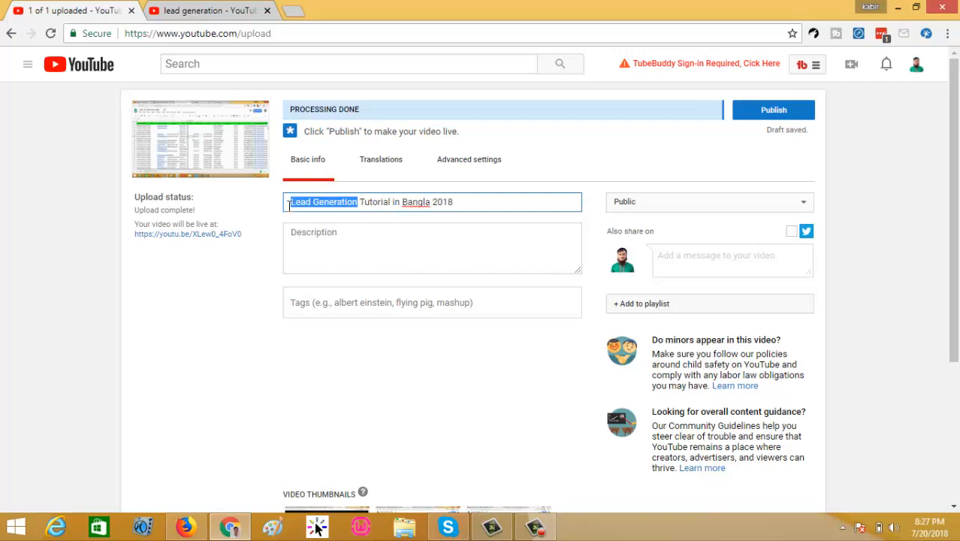
{"action": "key", "text": "ctrl+c"}
{"action": "left_click", "coordinate": [326, 304]}
{"action": "key", "text": "ctrl+v"}
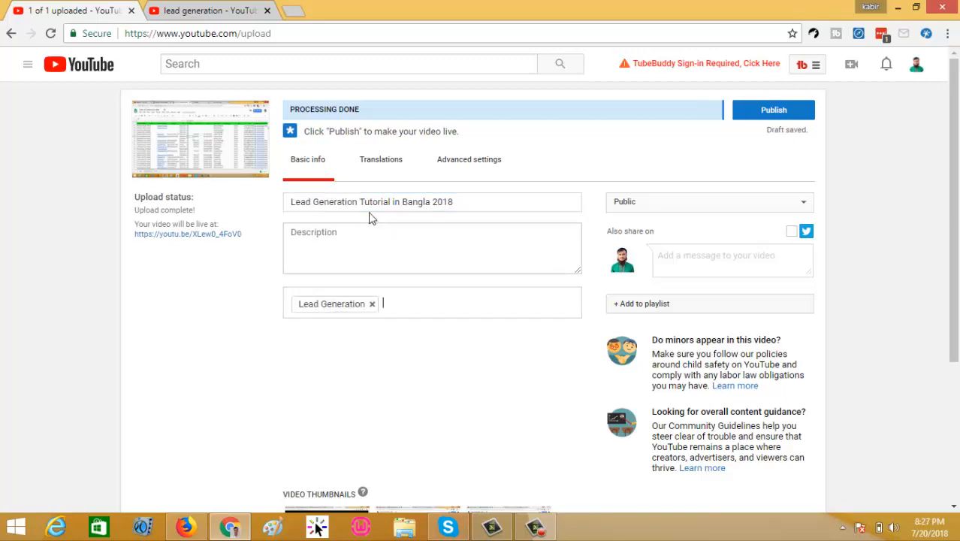
{"action": "left_click_drag", "start_coordinate": [293, 201], "coordinate": [389, 204]}
{"action": "left_click", "coordinate": [412, 308]}
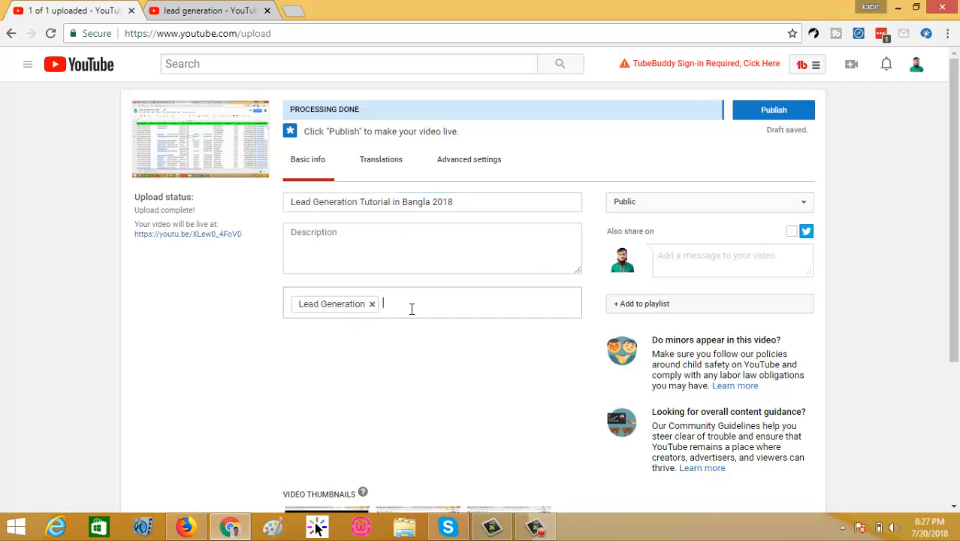
{"action": "key", "text": "ctrl+v"}
Add the longer title phrases "Lead Generation Tutorial in Bangla" and "Lead Generation Tutorial in Bangla 2018" as tags.
{"action": "left_click_drag", "start_coordinate": [430, 201], "coordinate": [287, 203]}
{"action": "left_click", "coordinate": [518, 307]}
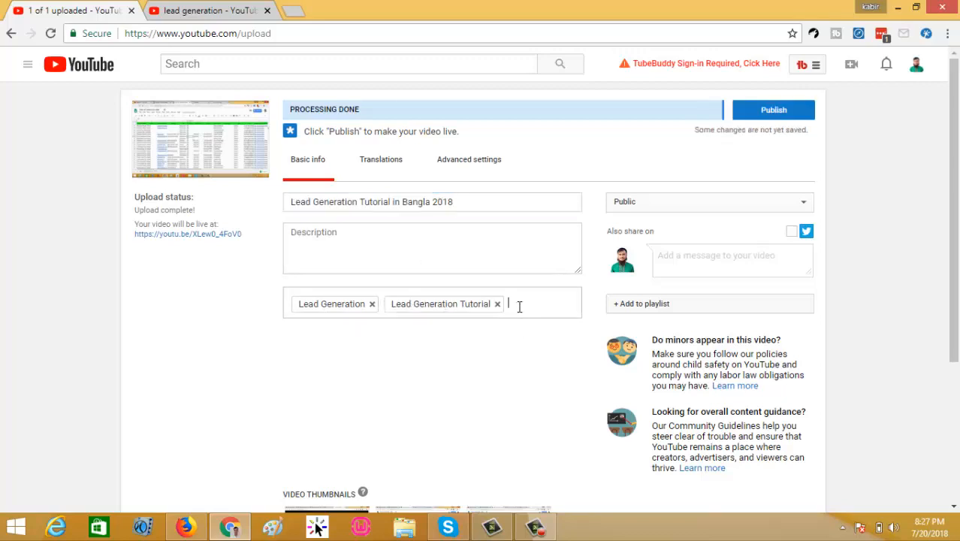
{"action": "key", "text": "ctrl+v"}
{"action": "left_click_drag", "start_coordinate": [475, 208], "coordinate": [290, 211]}
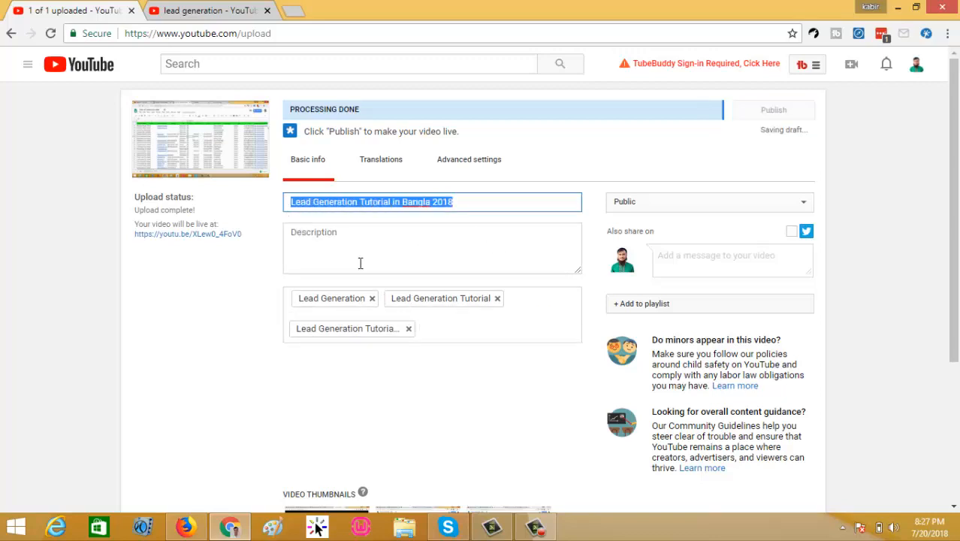
{"action": "left_click", "coordinate": [467, 329]}
{"action": "key", "text": "ctrl+v"}
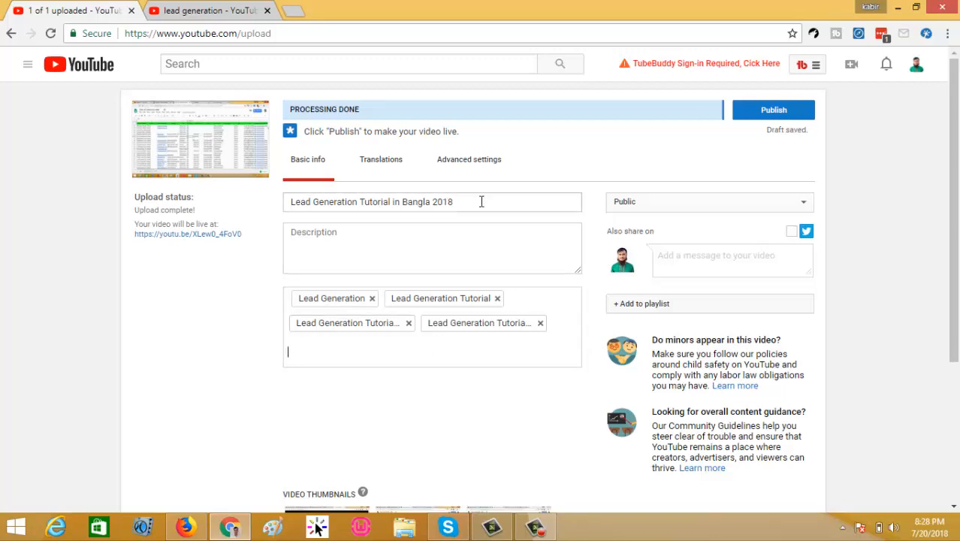
Examine the video's advanced settings, including the available categories and the recording date calendar.
{"action": "left_click", "coordinate": [467, 176]}
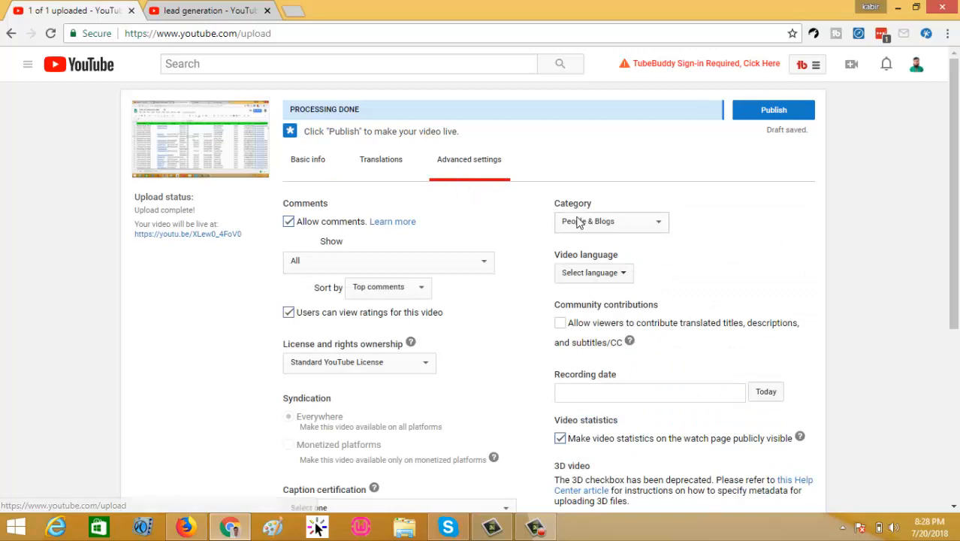
{"action": "left_click", "coordinate": [626, 225]}
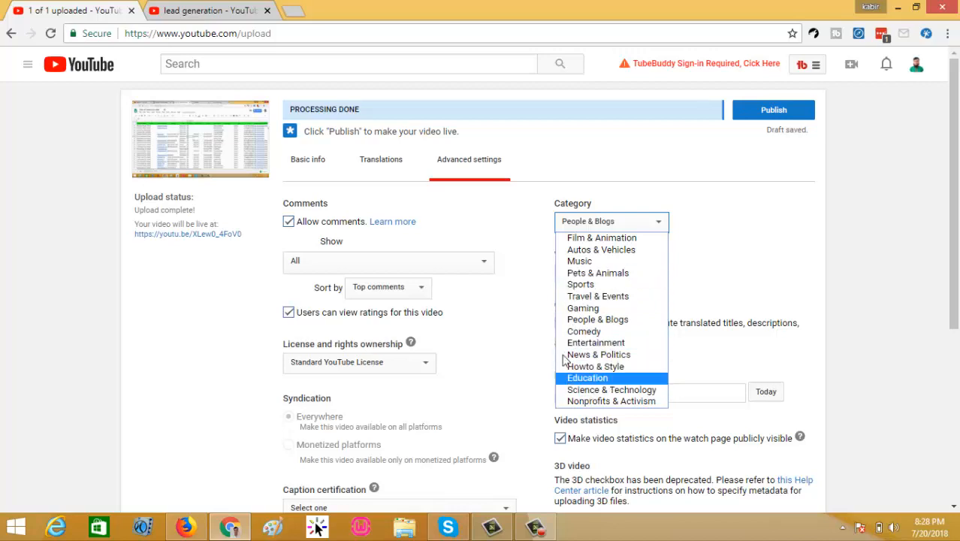
{"action": "left_click", "coordinate": [526, 287]}
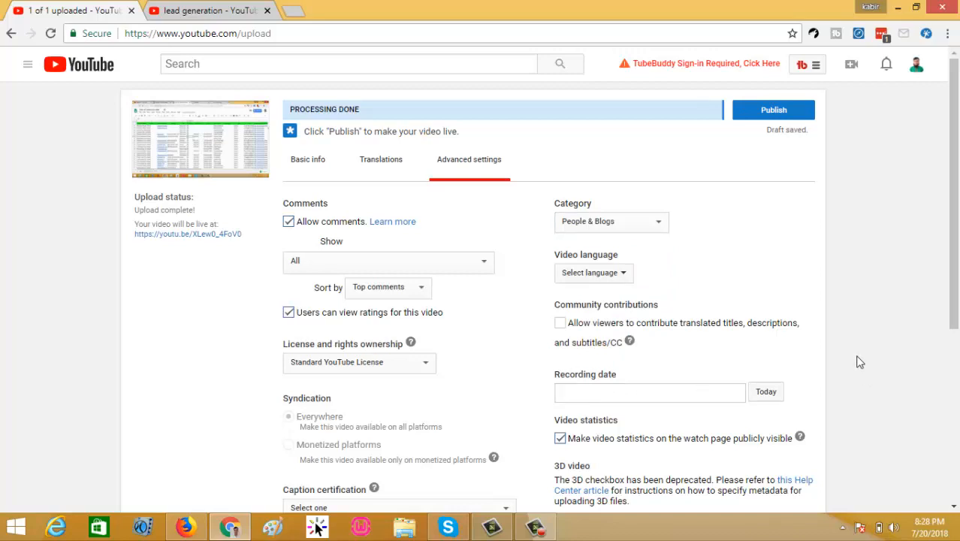
{"action": "left_click", "coordinate": [703, 395]}
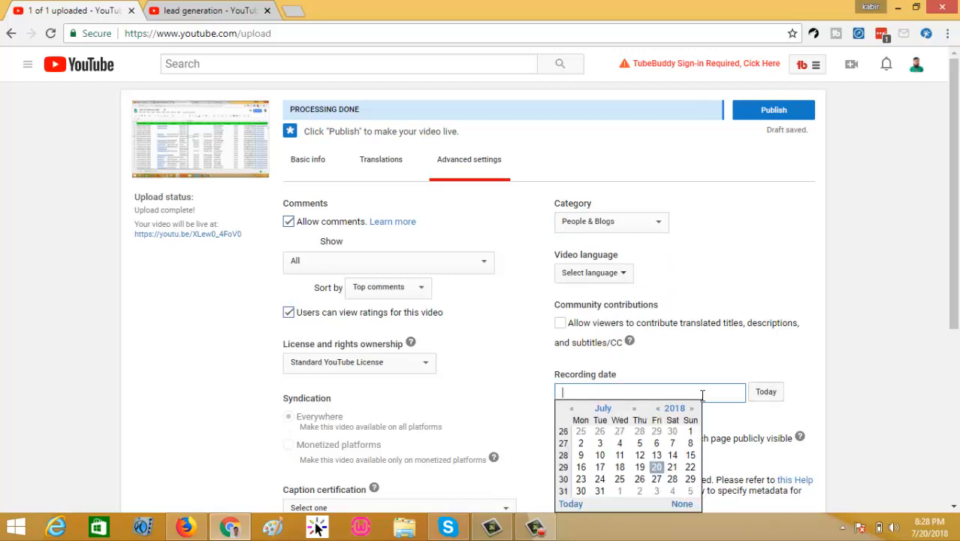
{"action": "left_click", "coordinate": [518, 348]}
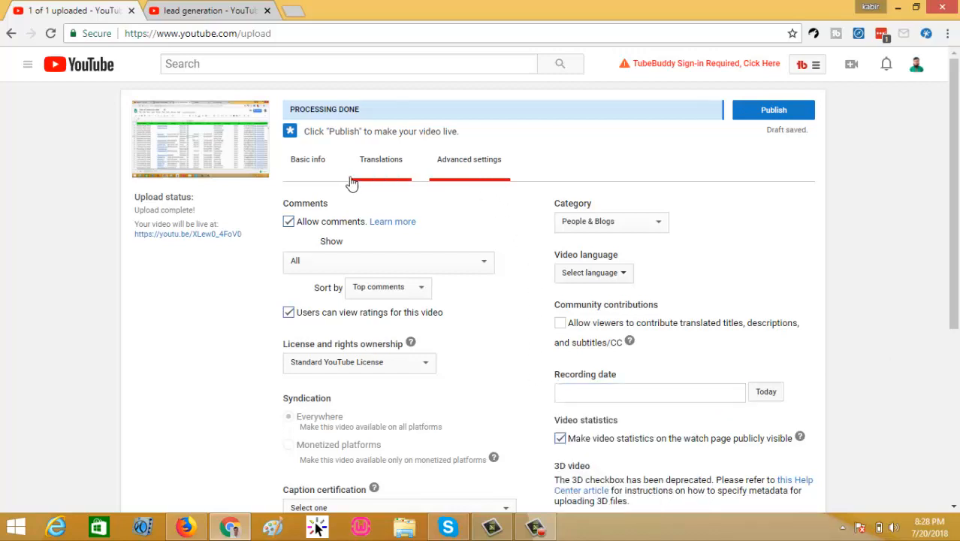
Return to the video's basic info and set its visibility to Scheduled.
{"action": "left_click", "coordinate": [312, 170]}
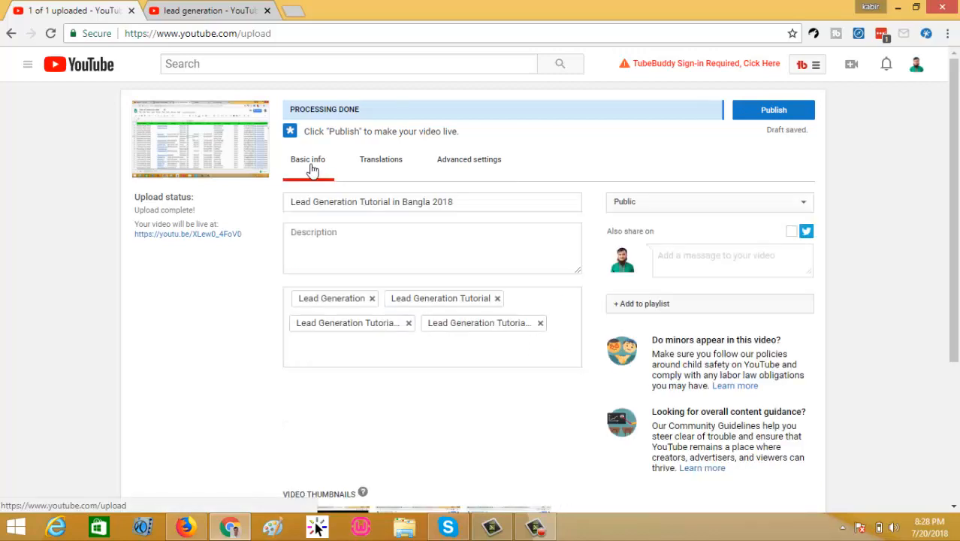
{"action": "left_click", "coordinate": [662, 207]}
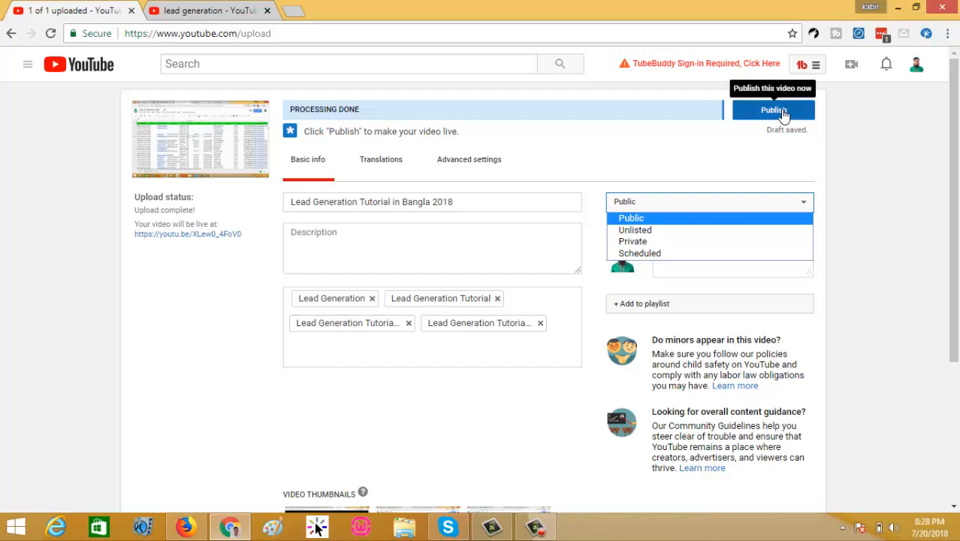
{"action": "left_click", "coordinate": [648, 253]}
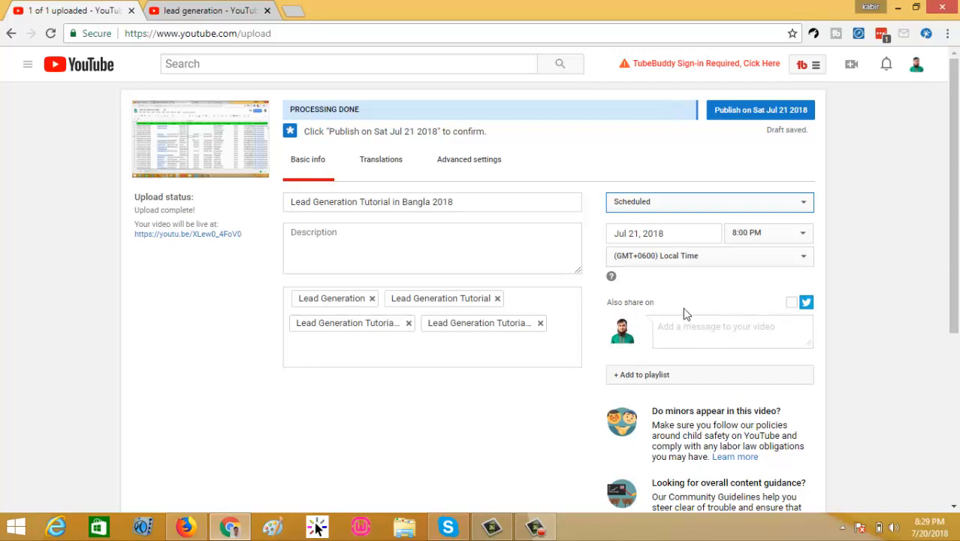
Try to enable sharing the video on Twitter, then close the account connection window.
{"action": "left_click", "coordinate": [792, 305]}
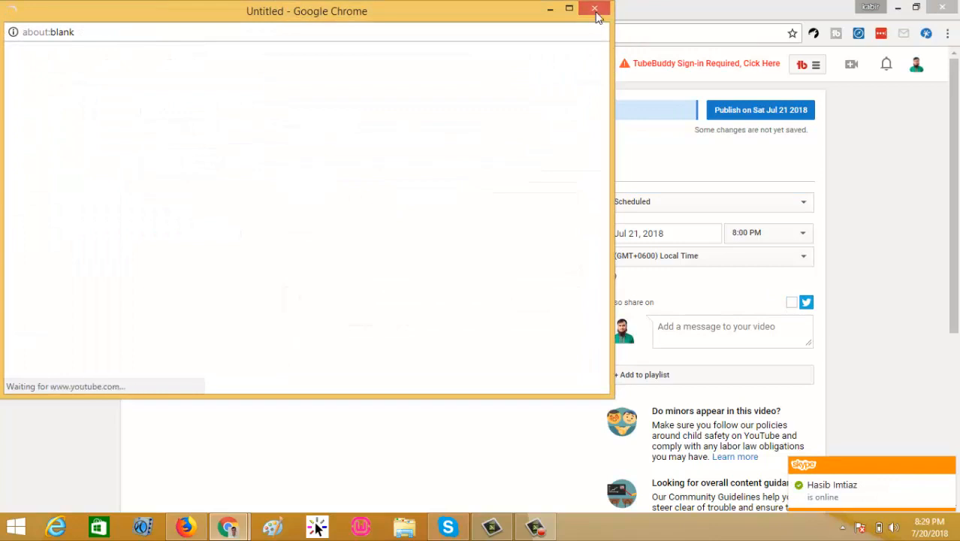
{"action": "left_click", "coordinate": [594, 8]}
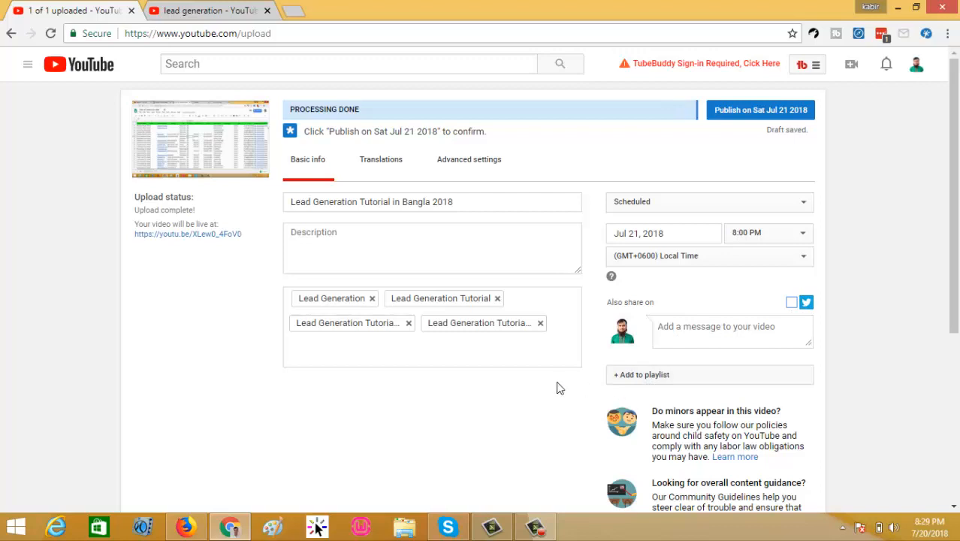
{"action": "scroll", "coordinate": [557, 383], "scroll_direction": "down", "scroll_amount": 3}
{"action": "left_click", "coordinate": [640, 164]}
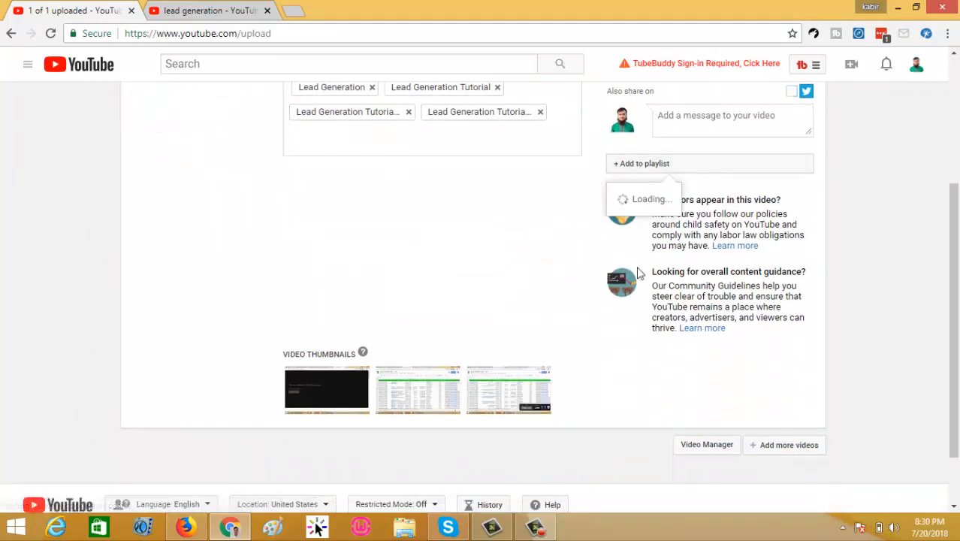
{"action": "scroll", "coordinate": [675, 219], "scroll_direction": "up", "scroll_amount": 3}
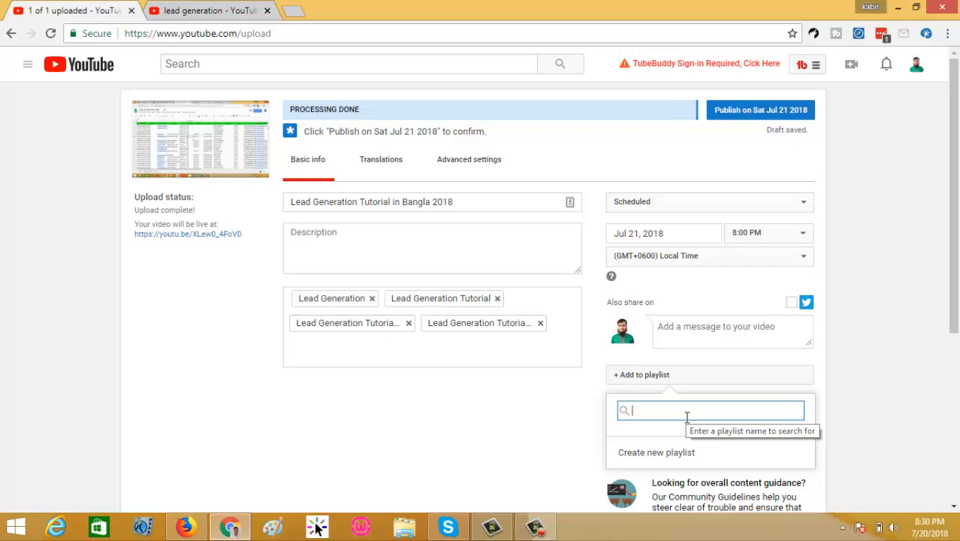
{"action": "scroll", "coordinate": [447, 240], "scroll_direction": "down", "scroll_amount": 1}
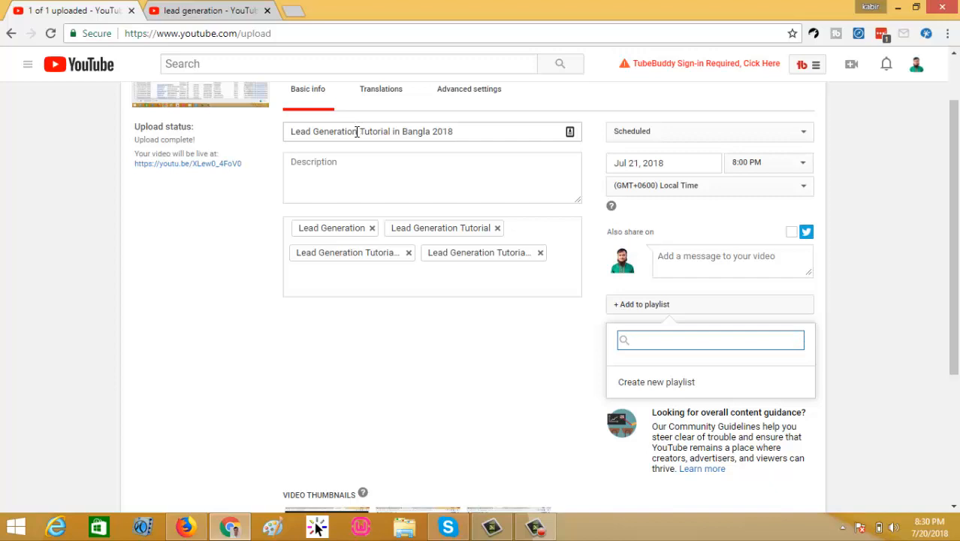
{"action": "left_click_drag", "start_coordinate": [360, 133], "coordinate": [290, 142]}
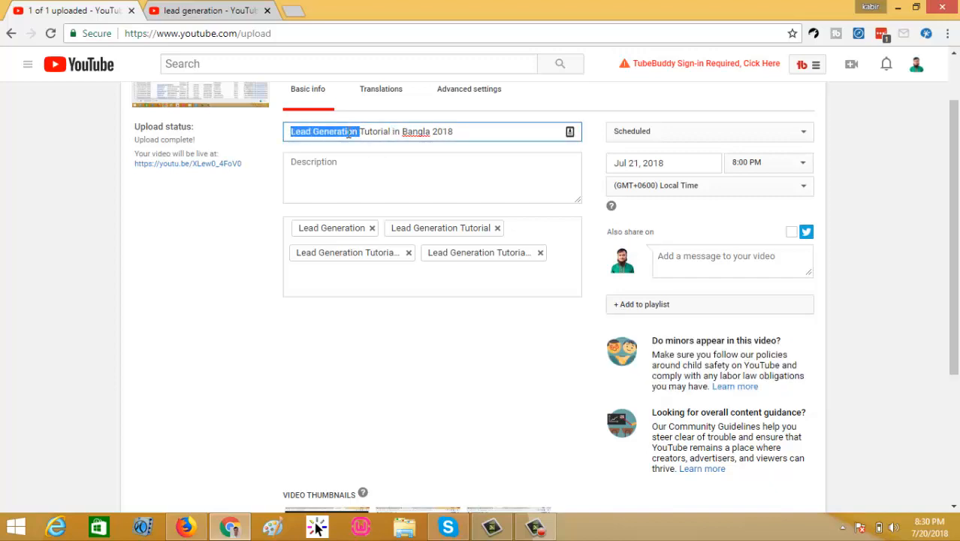
{"action": "left_click", "coordinate": [657, 315]}
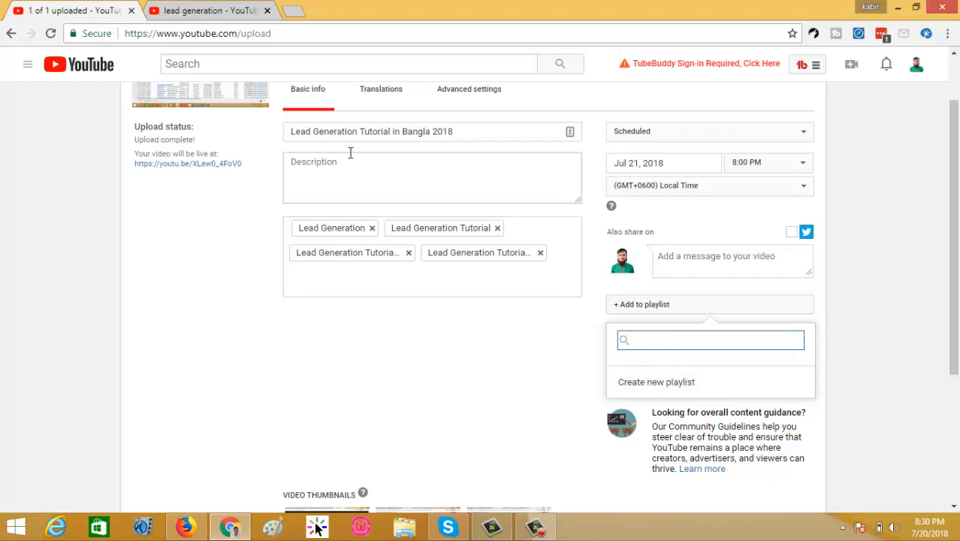
Create a public playlist named "Lead Generation", reusing the words from the title, and add the video to it.
{"action": "left_click_drag", "start_coordinate": [358, 132], "coordinate": [292, 138]}
{"action": "key", "text": "ctrl+c"}
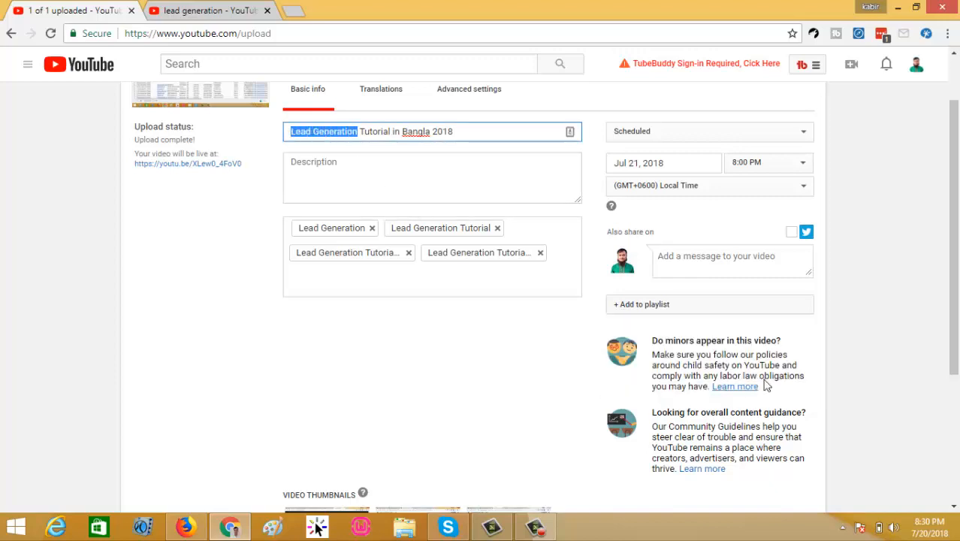
{"action": "left_click", "coordinate": [680, 309]}
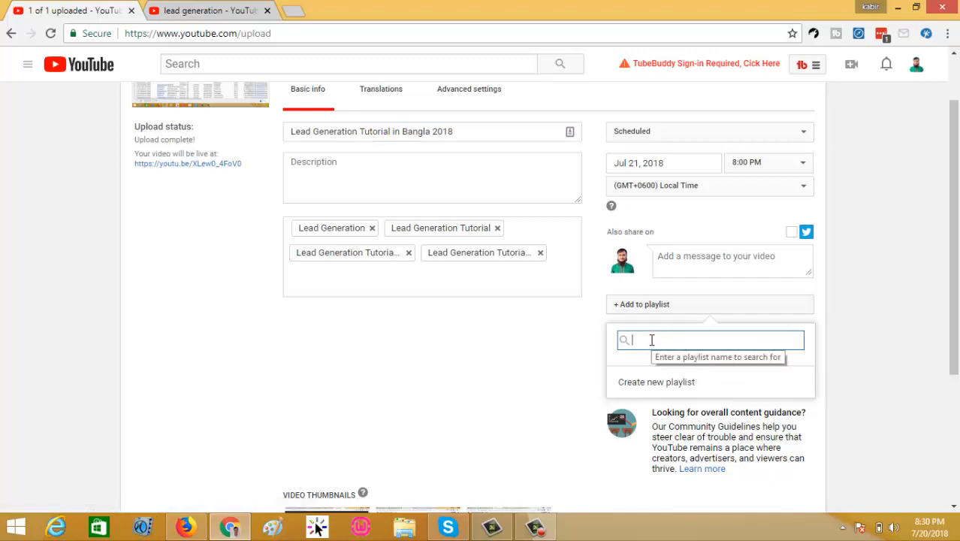
{"action": "key", "text": "ctrl+v"}
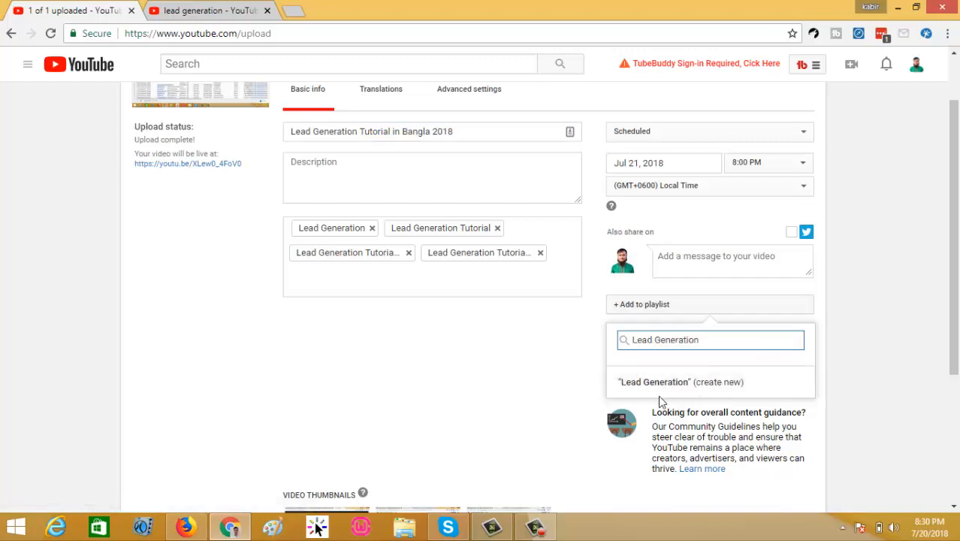
{"action": "left_click", "coordinate": [706, 384]}
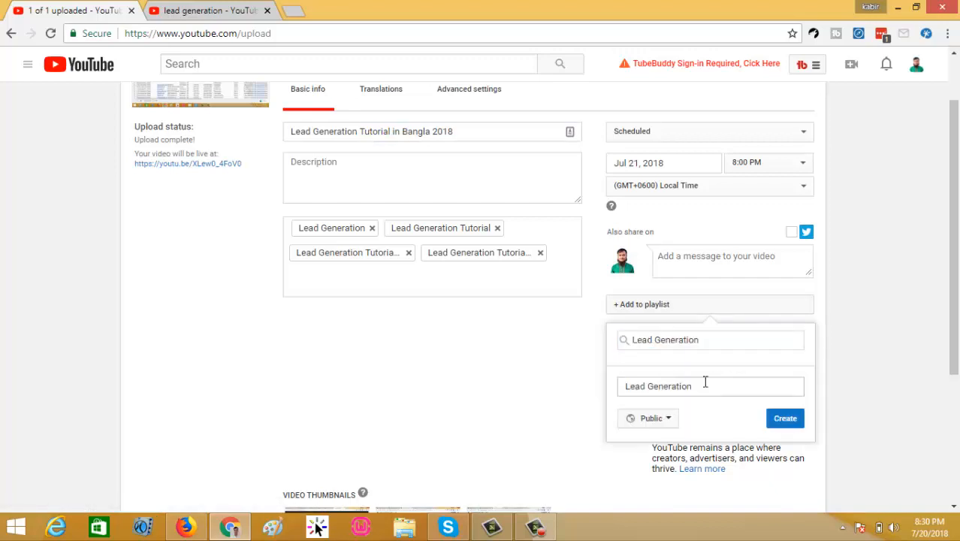
{"action": "left_click", "coordinate": [786, 421]}
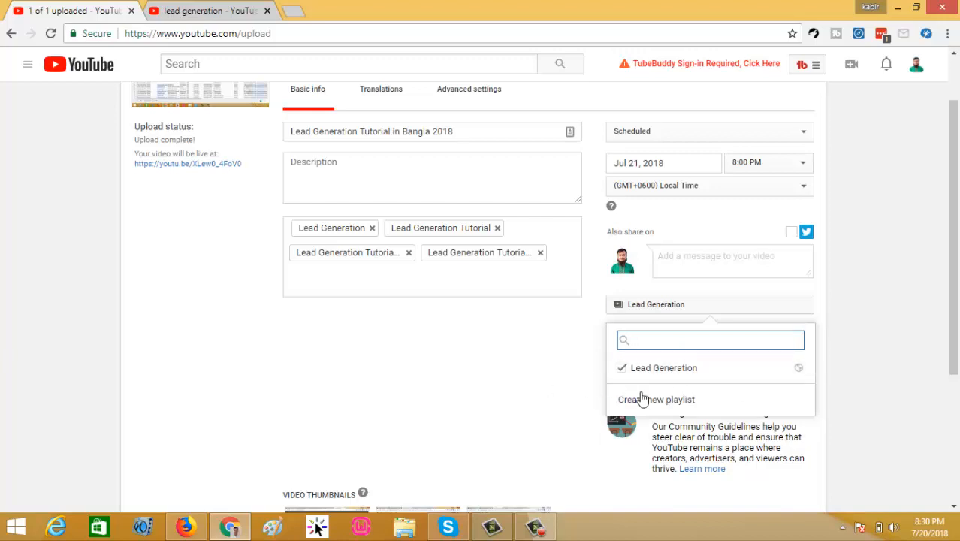
{"action": "left_click", "coordinate": [843, 366]}
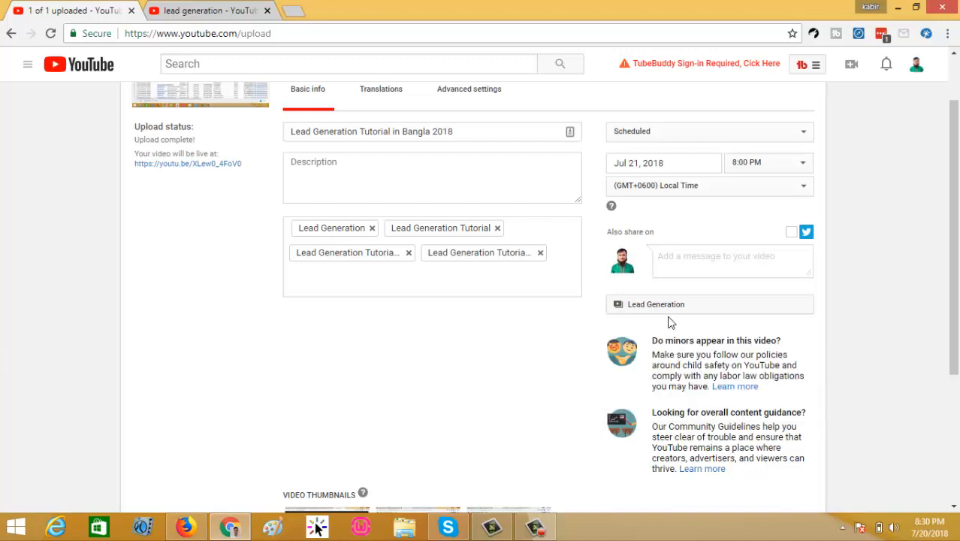
{"action": "scroll", "coordinate": [459, 287], "scroll_direction": "up", "scroll_amount": 1}
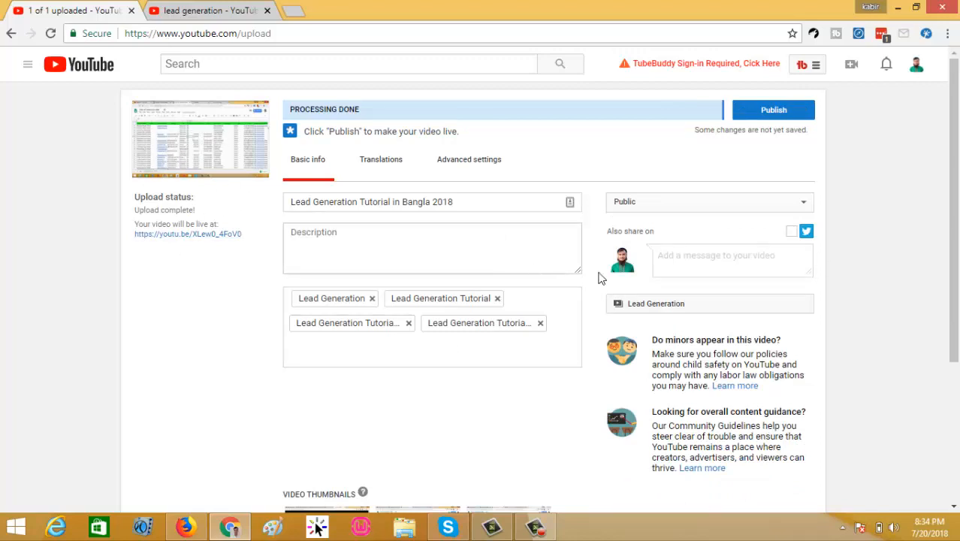
{"action": "left_click_drag", "start_coordinate": [955, 184], "coordinate": [959, 311]}
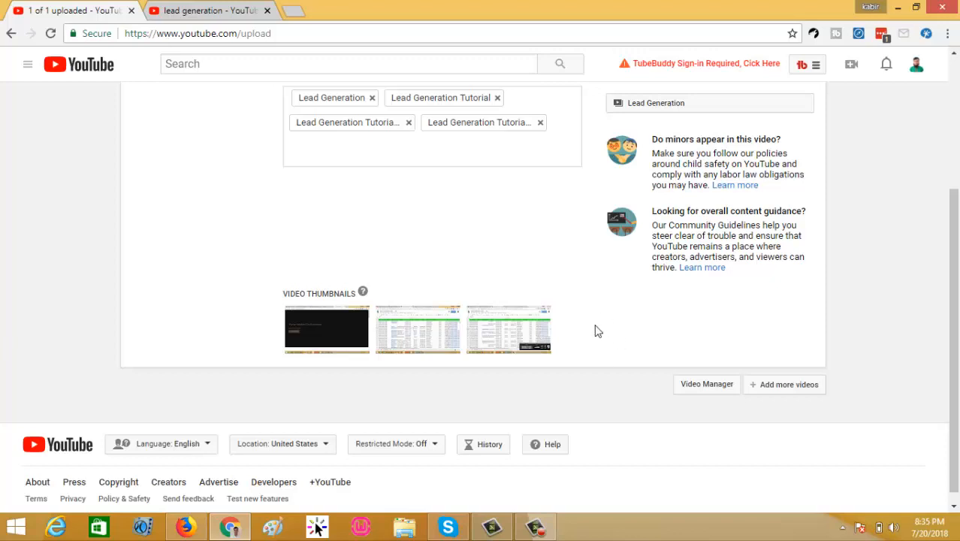
{"action": "scroll", "coordinate": [596, 335], "scroll_direction": "up", "scroll_amount": 3}
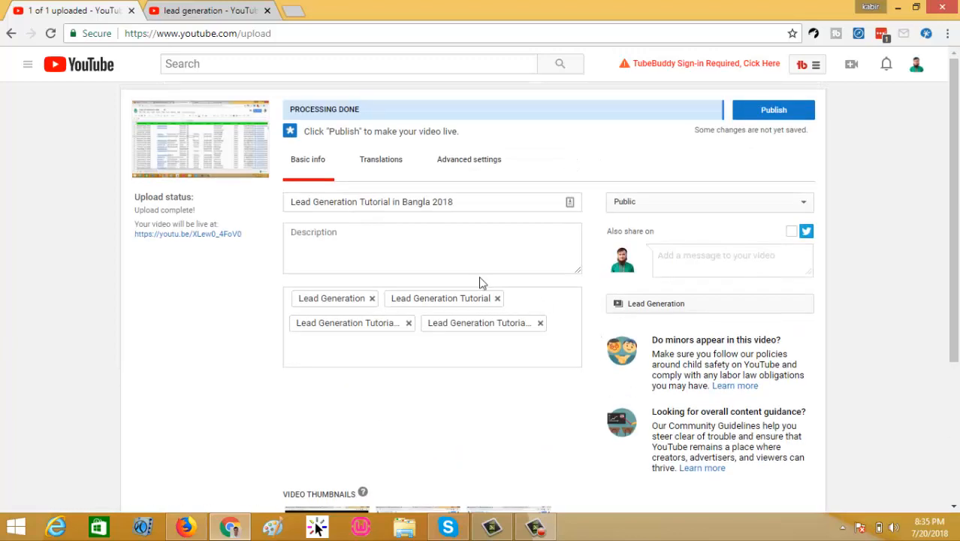